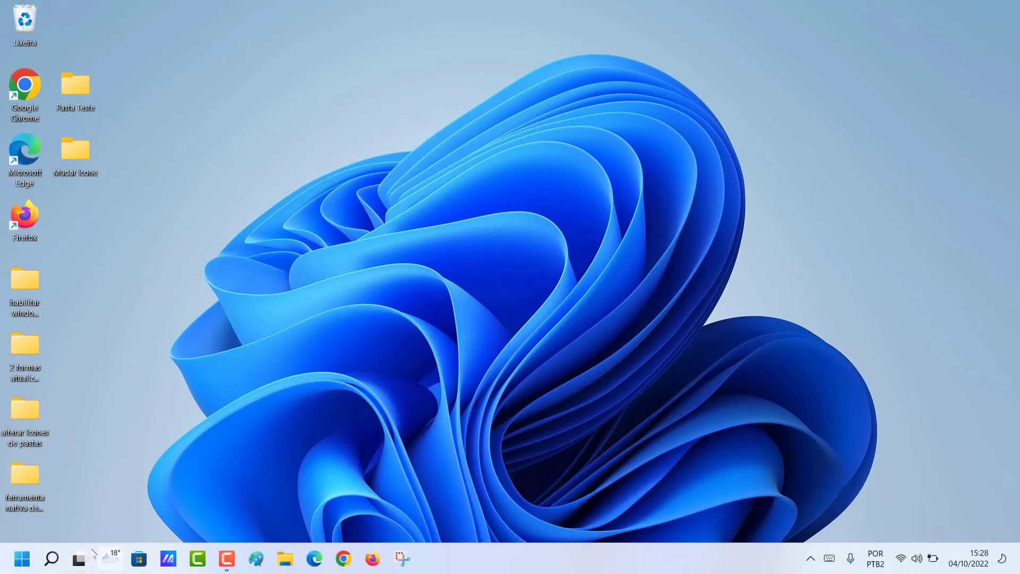
pyautogui.click(50, 565)
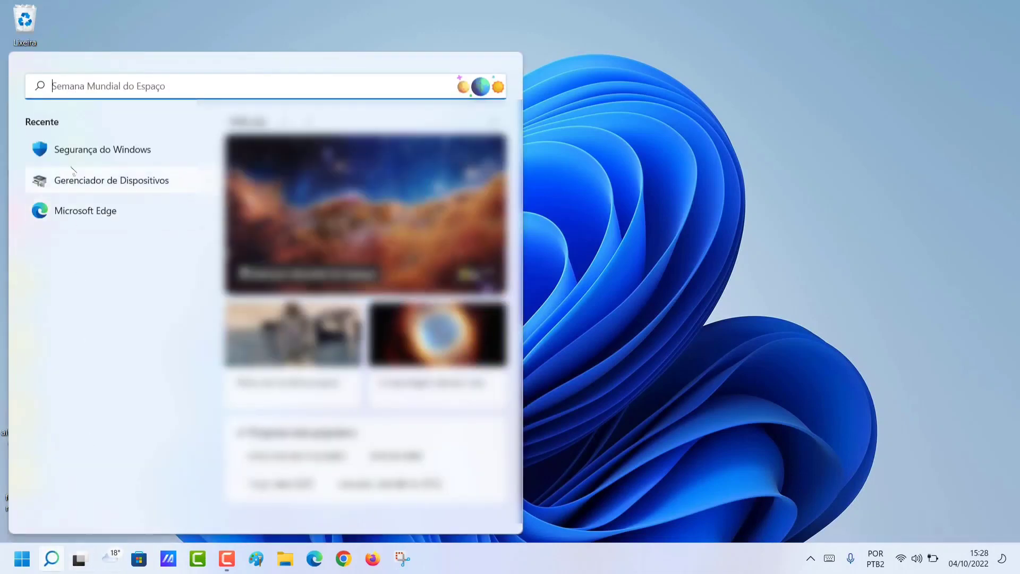
pyautogui.write('ms')
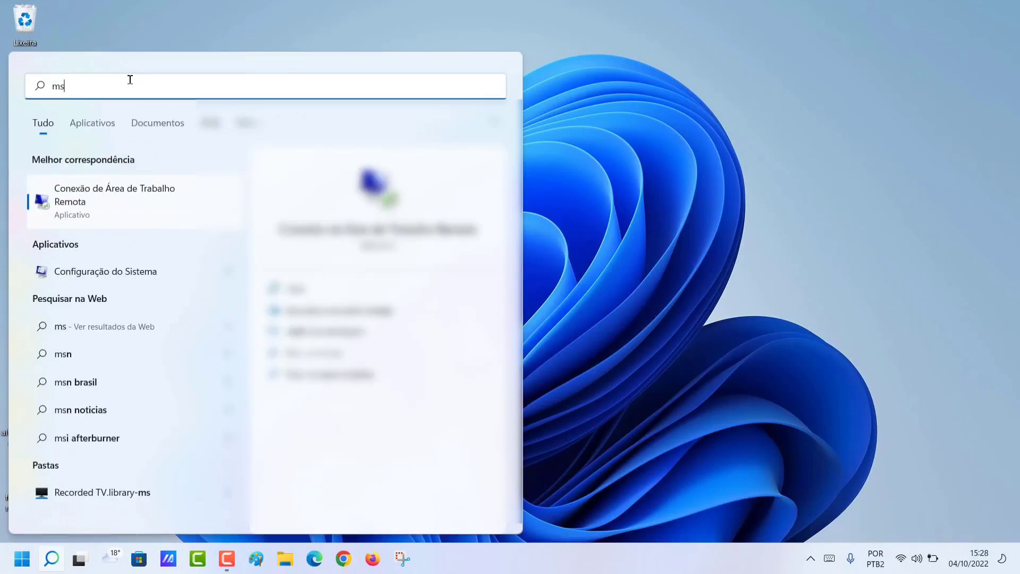
pyautogui.write('cpnfig')
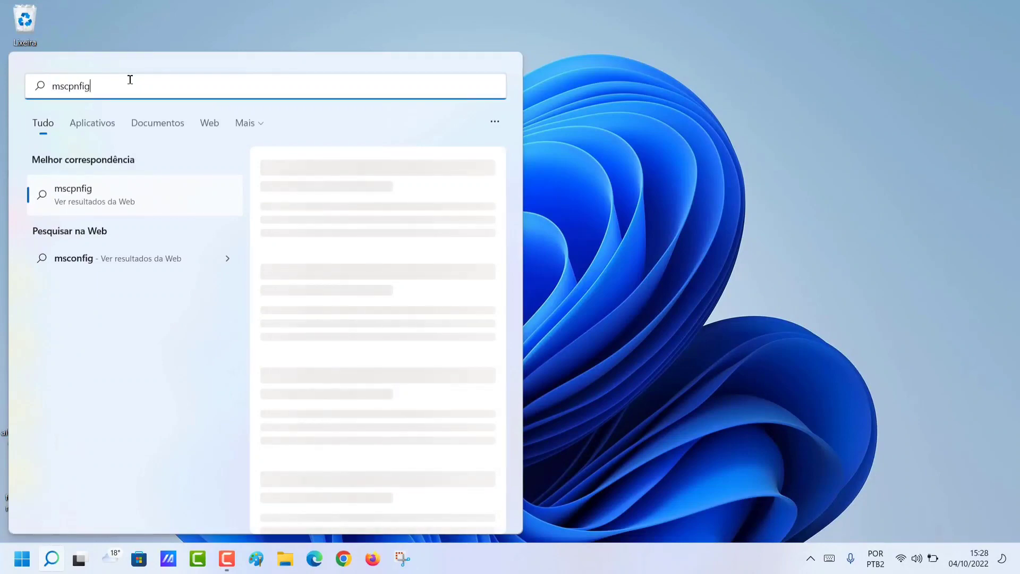
pyautogui.press('BackSpace')
pyautogui.press('BackSpace')
pyautogui.press('BackSpace')
pyautogui.press('BackSpace')
pyautogui.press('BackSpace')
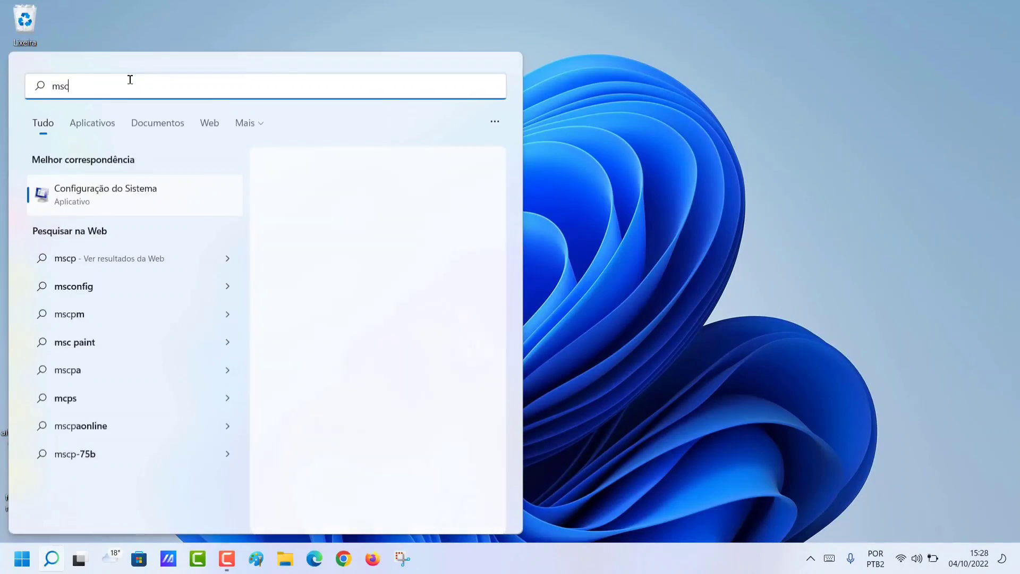
pyautogui.write('onfig')
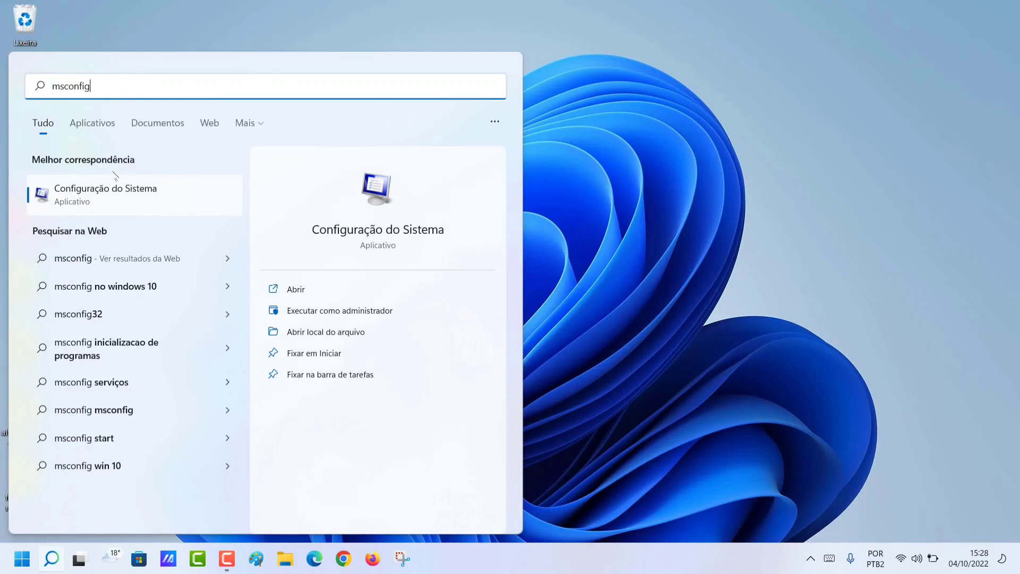
pyautogui.click(645, 189)
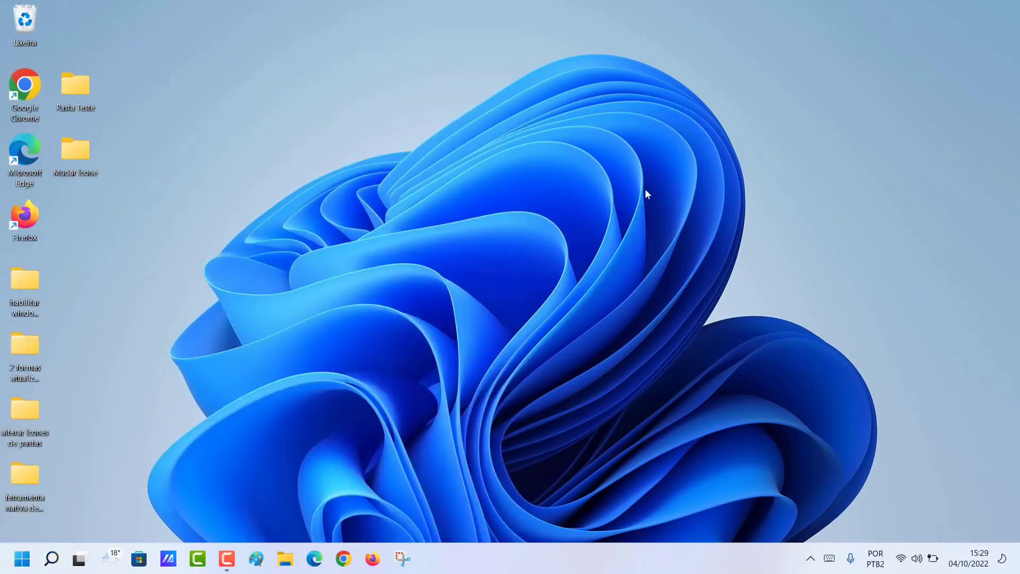
pyautogui.press('super')
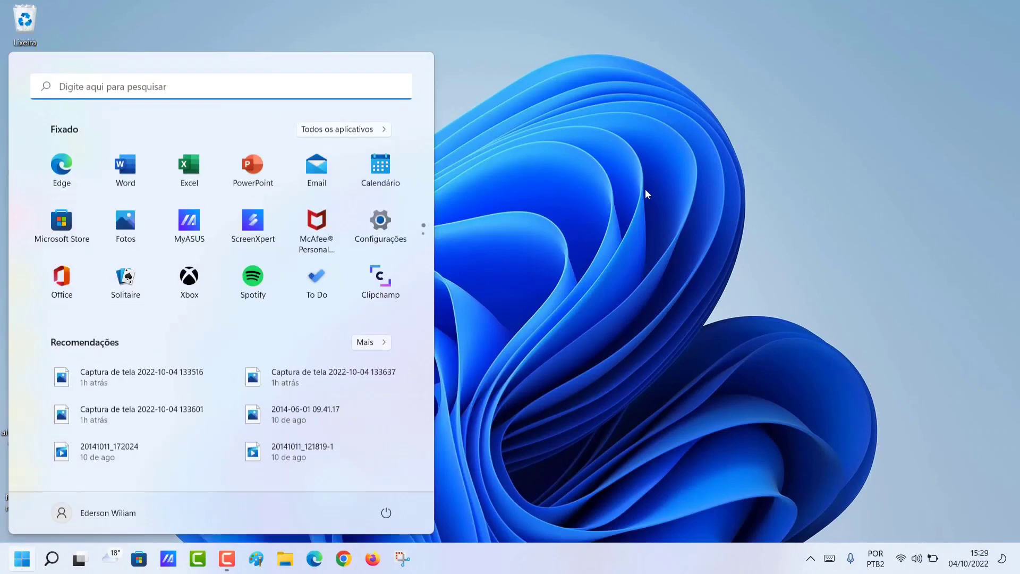
pyautogui.press('super')
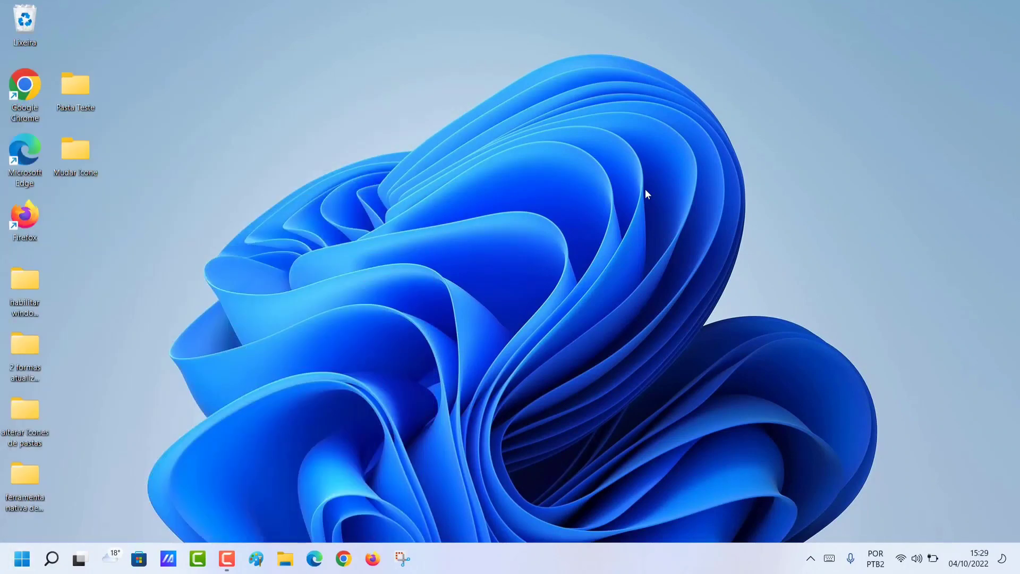
# Step: Run the msconfig command to launch System Configuration and close its window
pyautogui.press('super+r')
pyautogui.write('m')
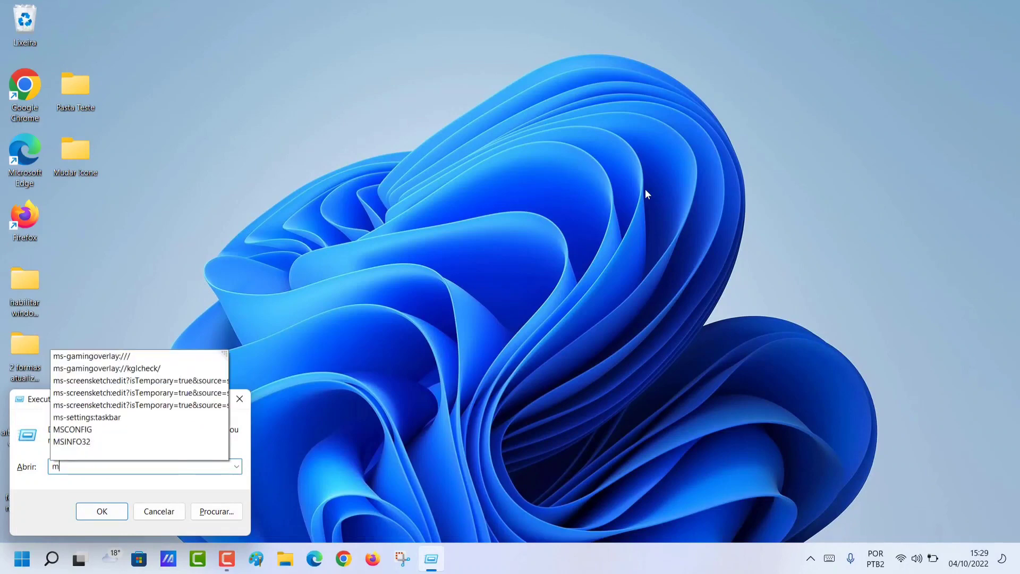
pyautogui.write('sconfig')
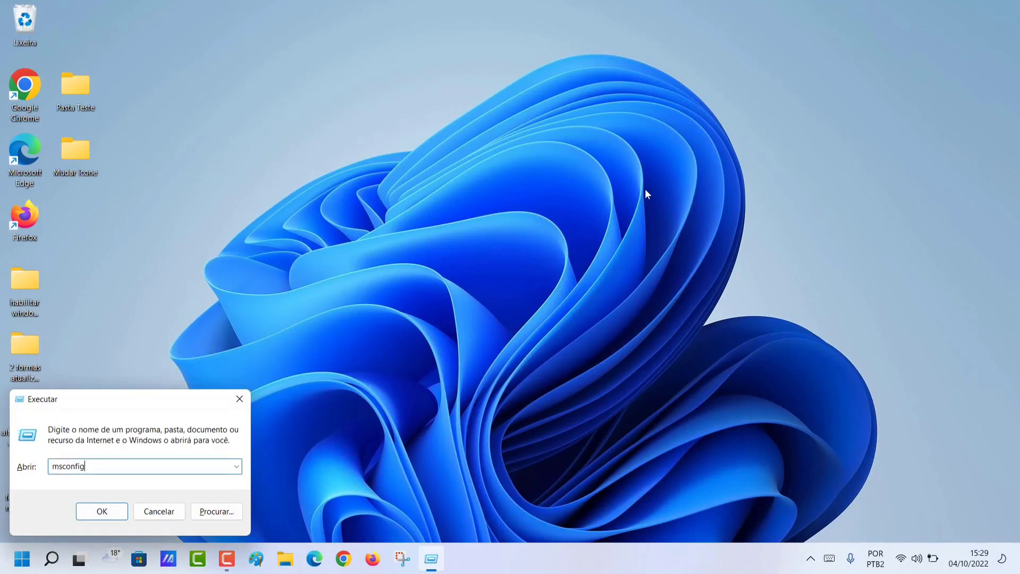
pyautogui.press('Return')
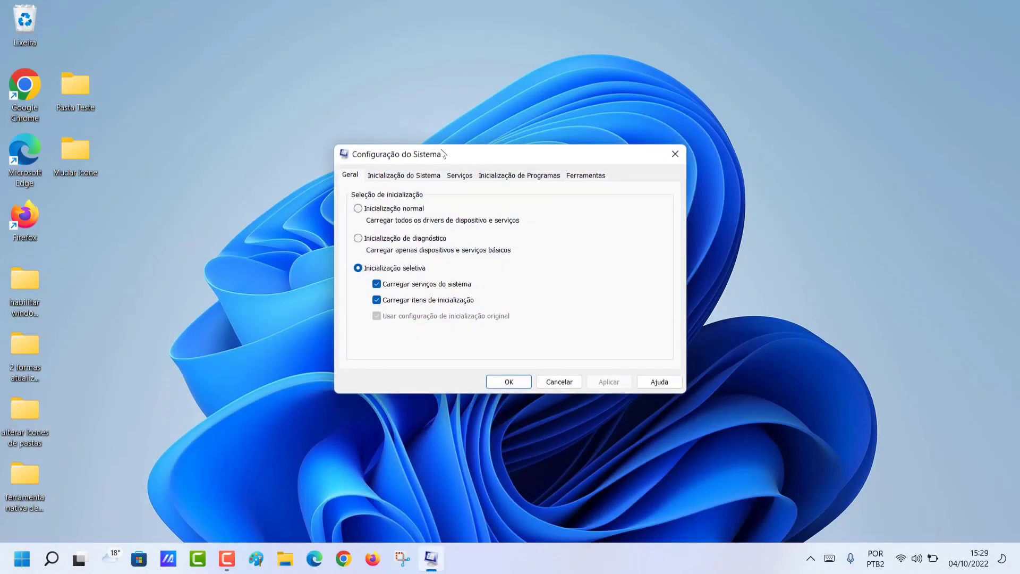
pyautogui.click(673, 148)
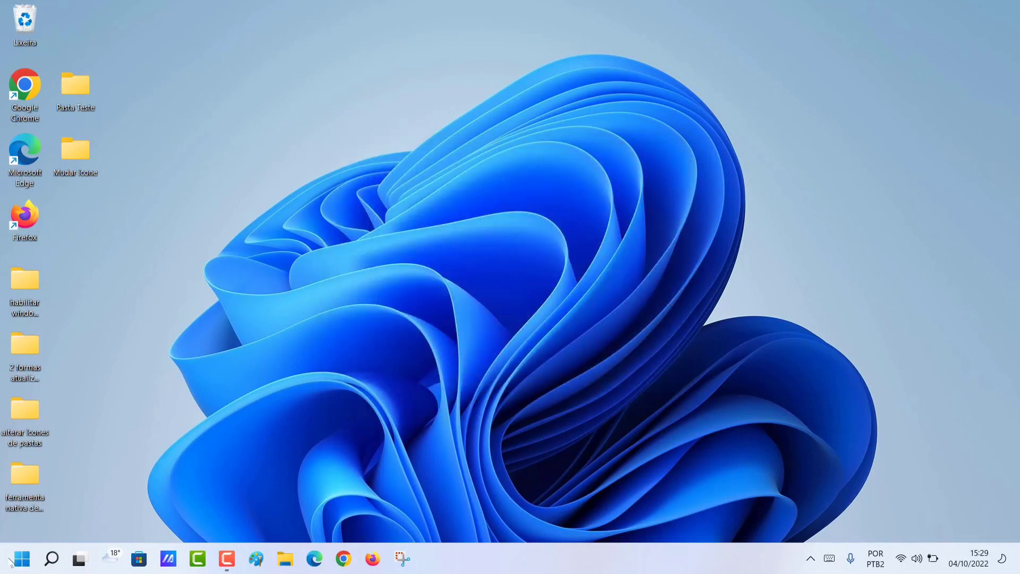
# Step: Search Windows for msconfig, open System Configuration and bring up the advanced boot options of the Windows 10 entry
pyautogui.click(52, 559)
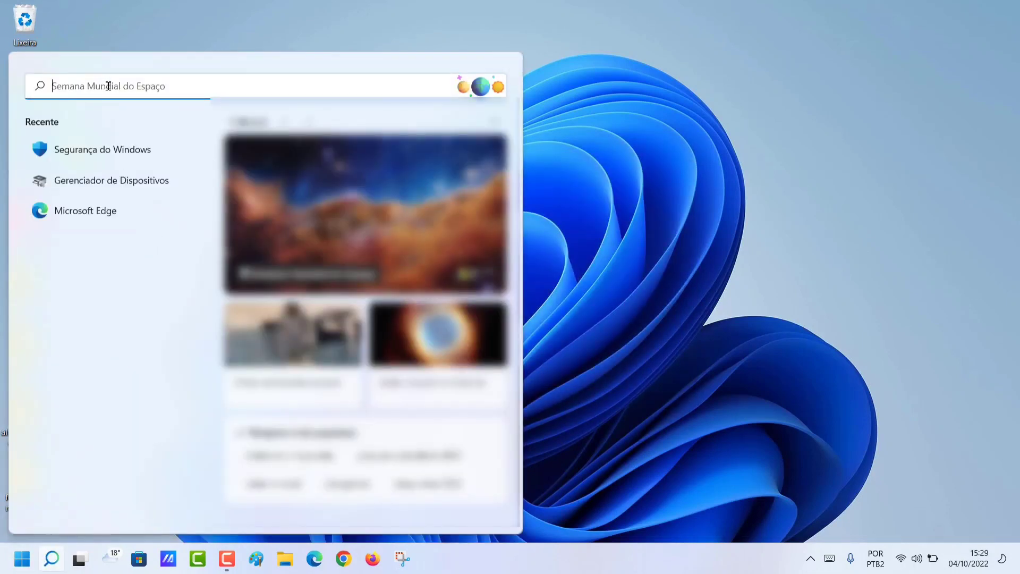
pyautogui.write('mscon')
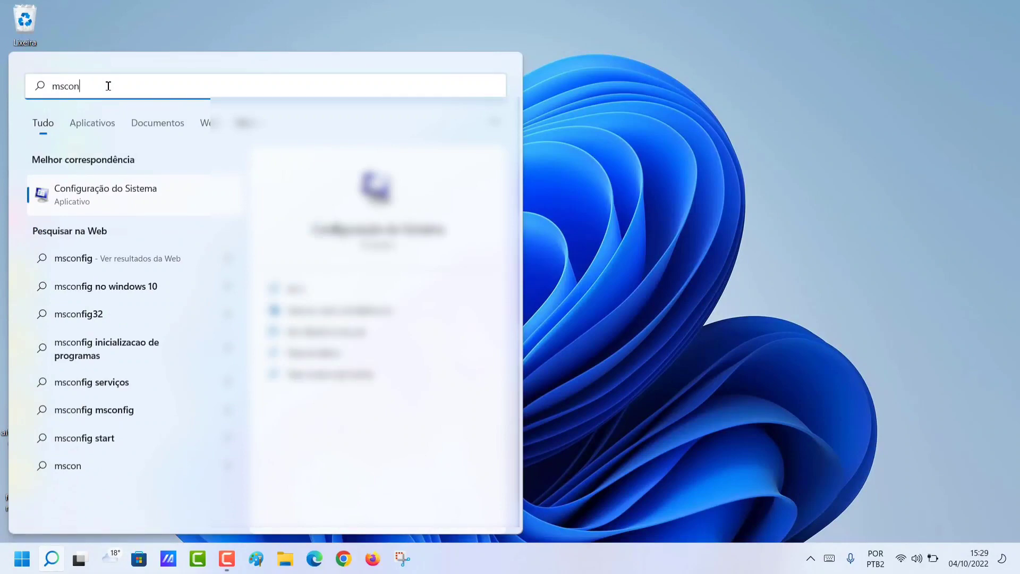
pyautogui.write('fig')
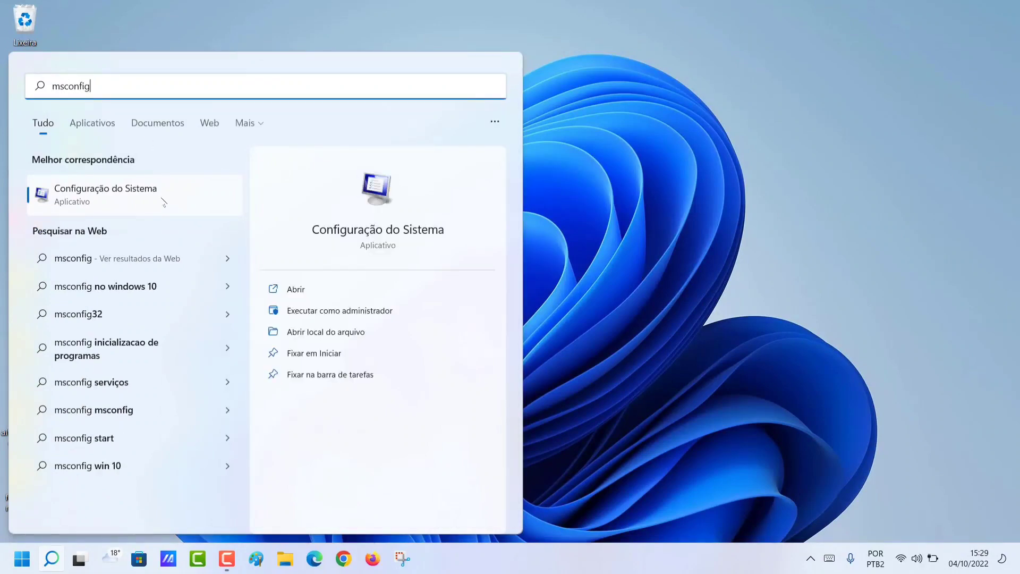
pyautogui.click(164, 202)
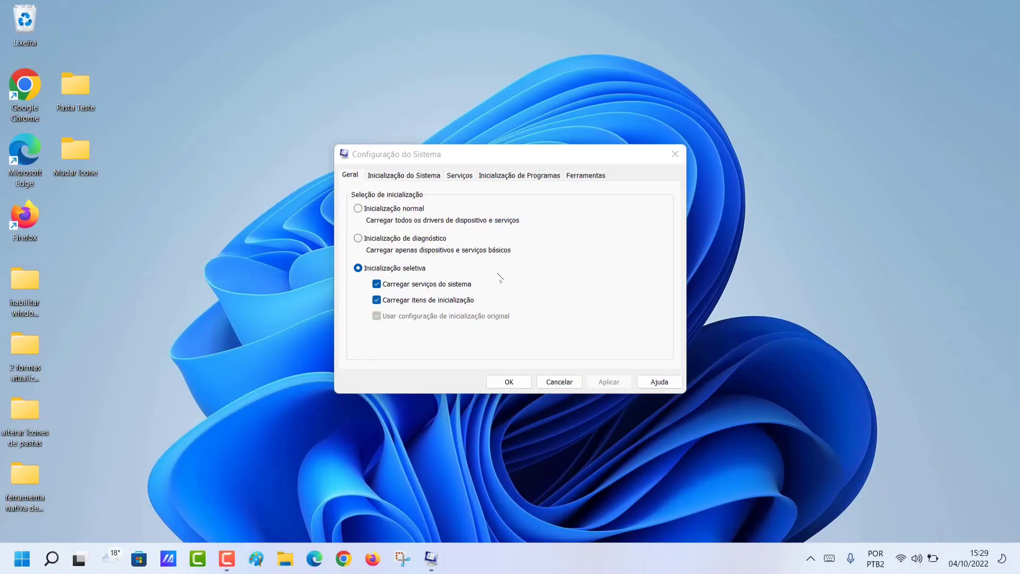
pyautogui.click(405, 179)
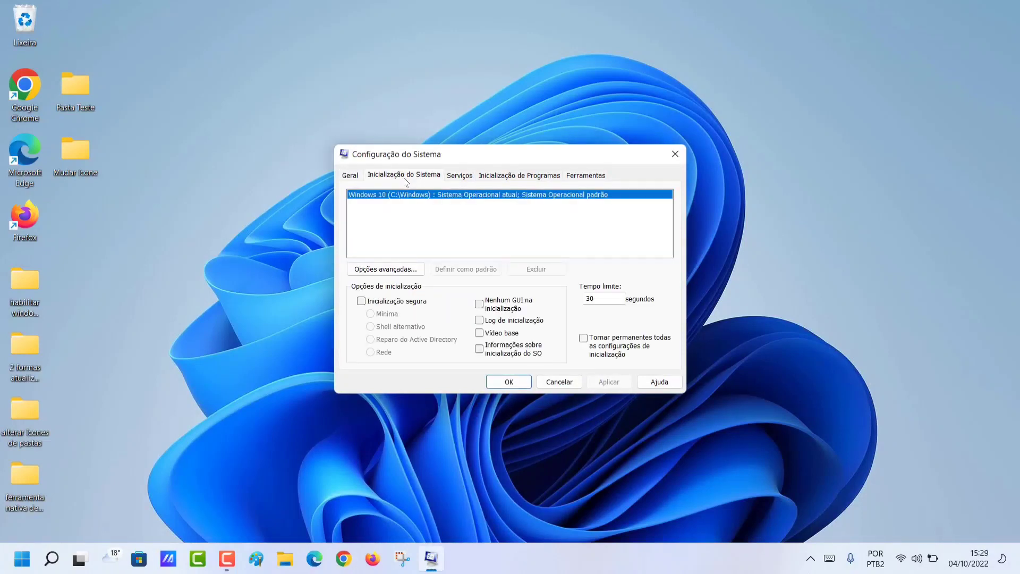
pyautogui.click(412, 271)
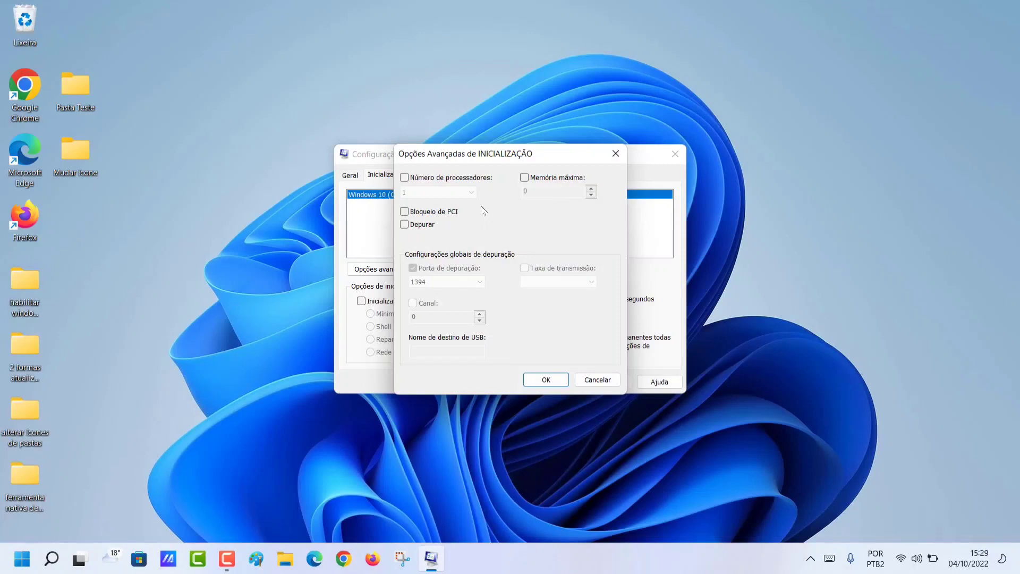
# Step: Check the installed and usable RAM in the device specifications on the Settings system About page
pyautogui.click(22, 558)
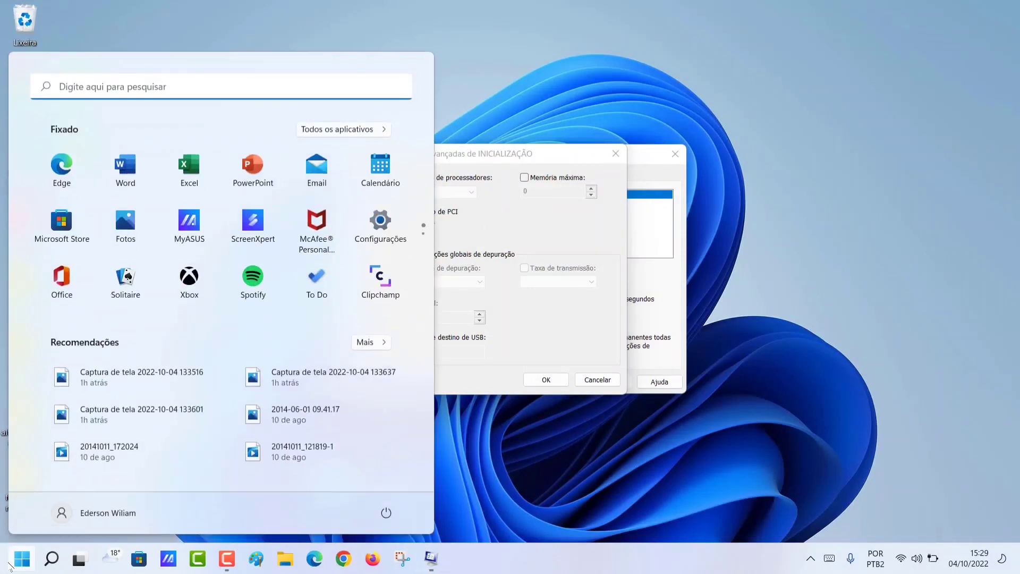
pyautogui.click(376, 233)
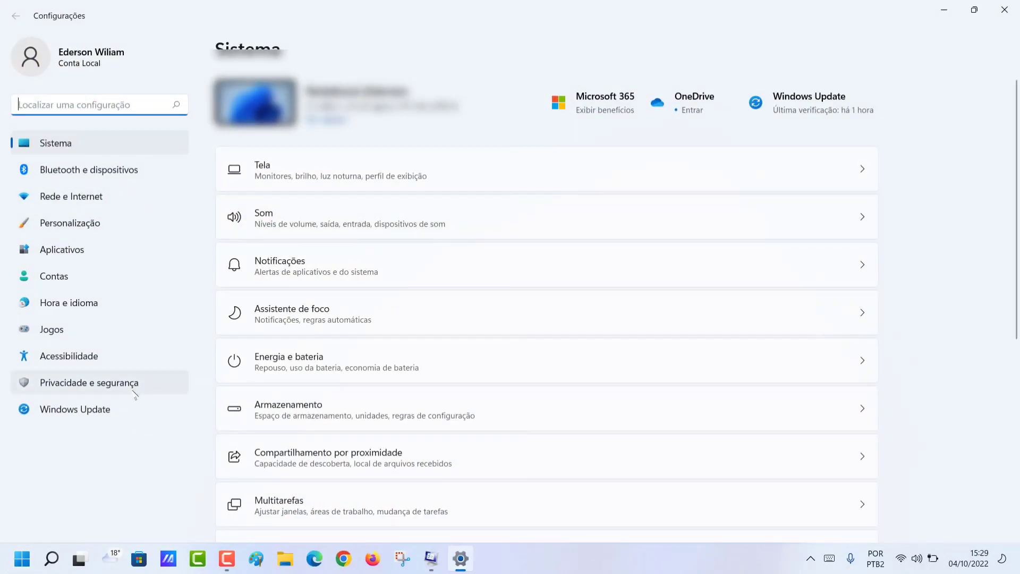
pyautogui.click(79, 145)
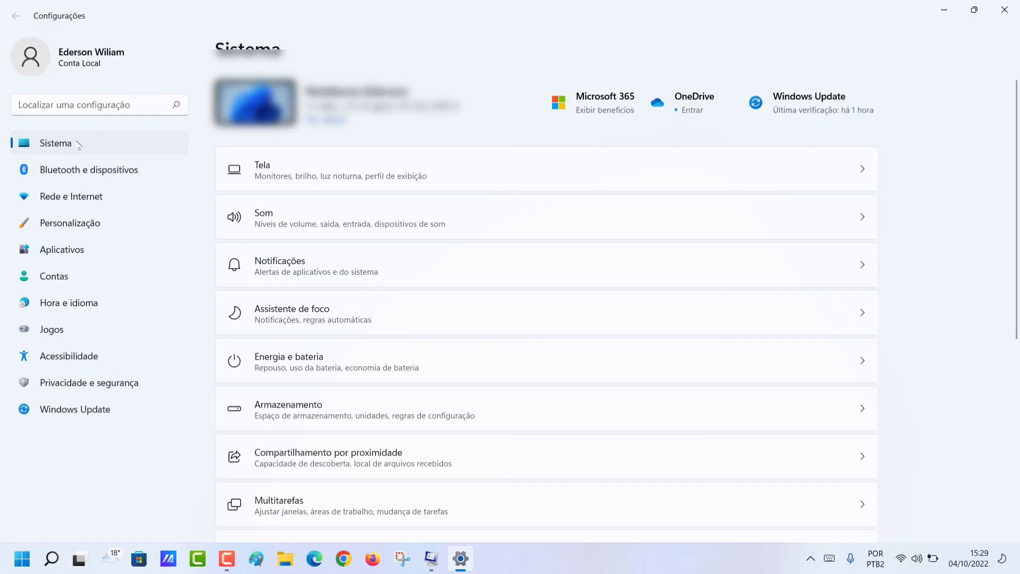
pyautogui.scroll(-5, 523, 316)
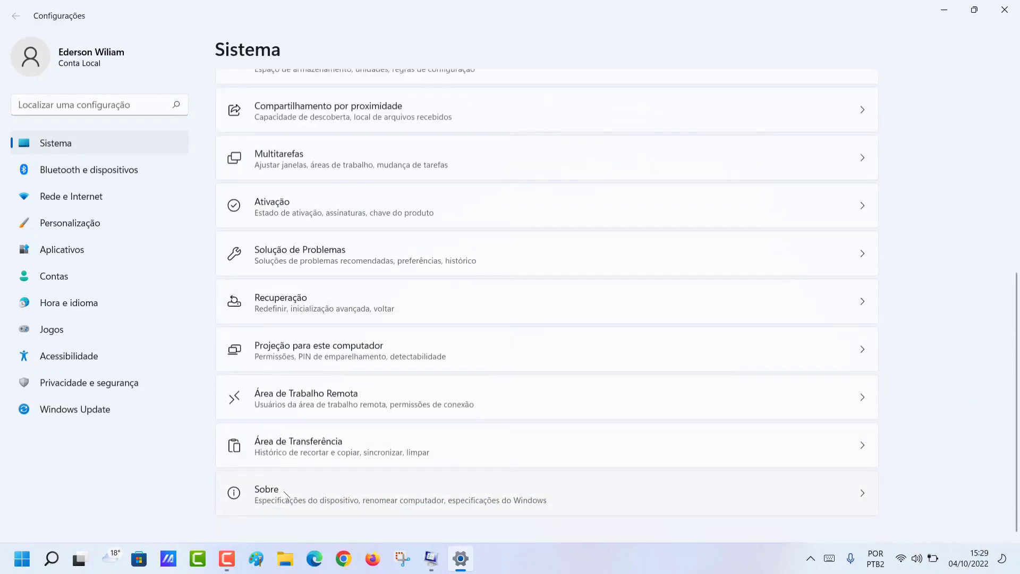
pyautogui.click(318, 473)
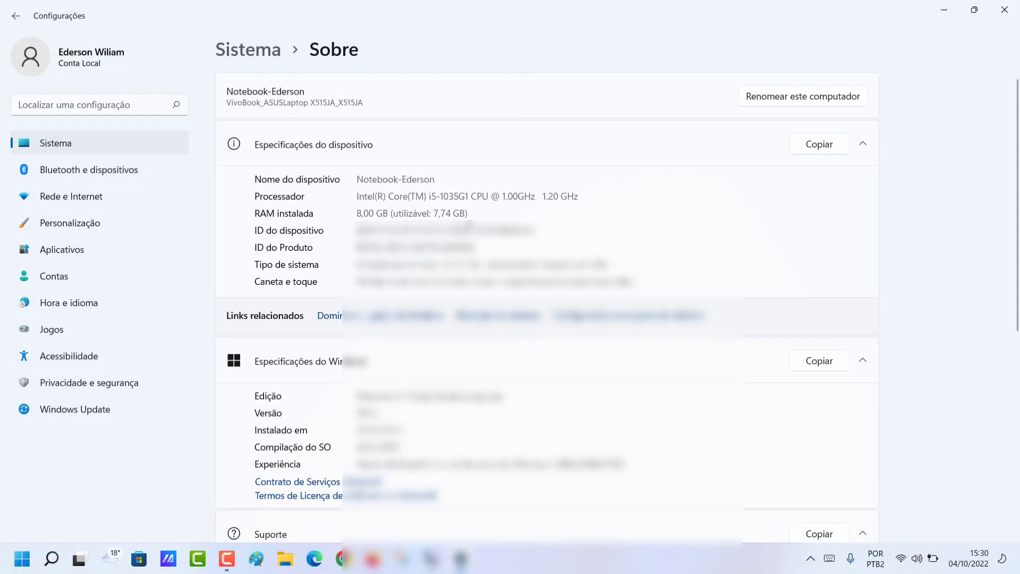
pyautogui.moveTo(470, 215); pyautogui.dragTo(353, 216)
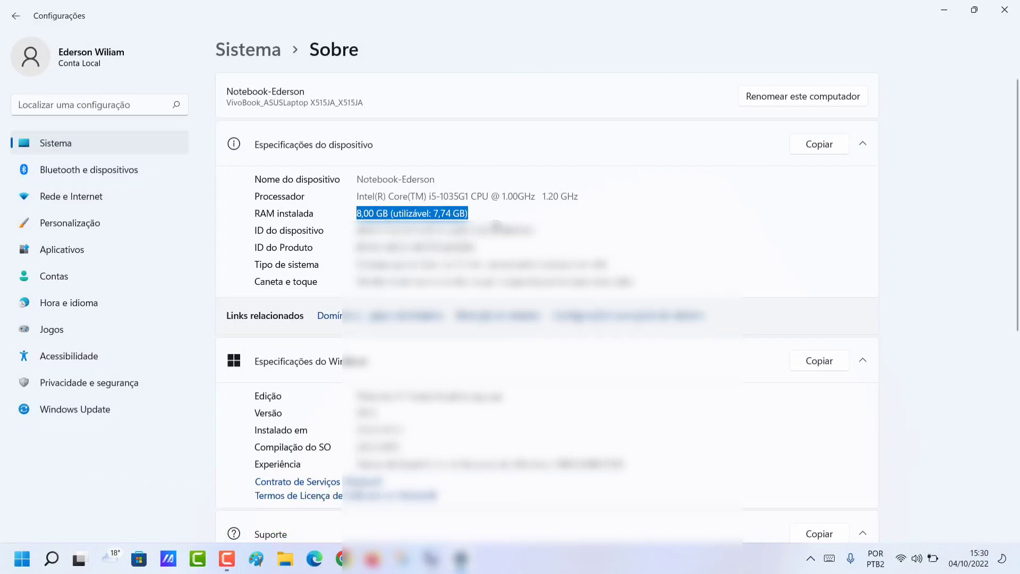
pyautogui.click(424, 232)
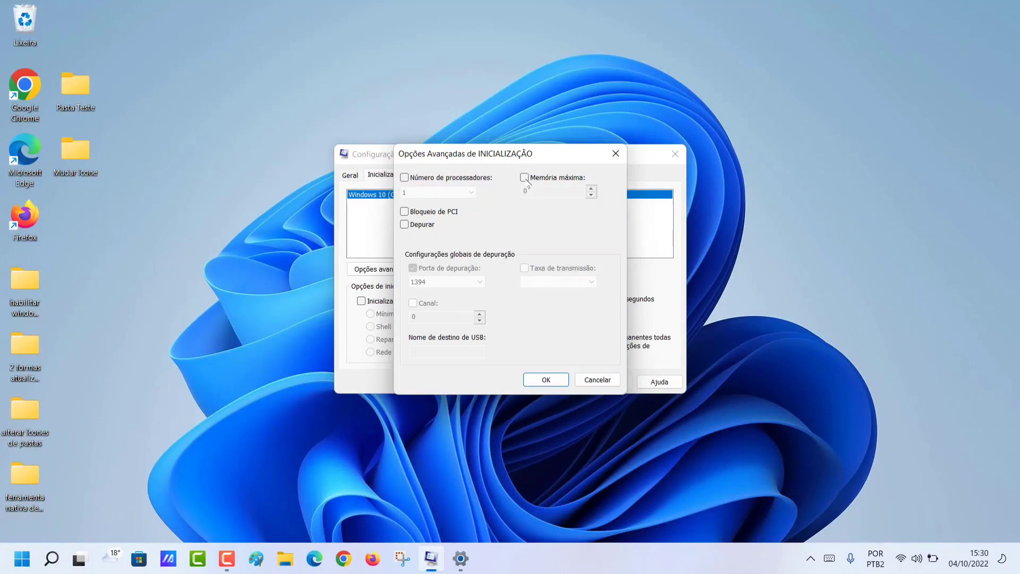
# Step: Enable the maximum memory limit in the advanced boot options, set it to 4500 and accept
pyautogui.click(525, 178)
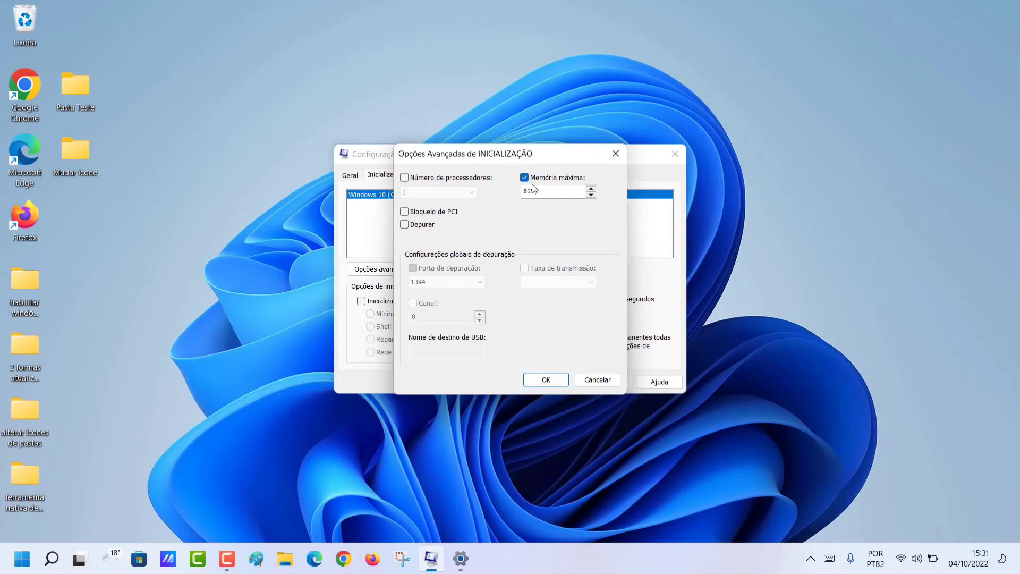
pyautogui.moveTo(539, 189); pyautogui.dragTo(511, 190)
pyautogui.write('4500')
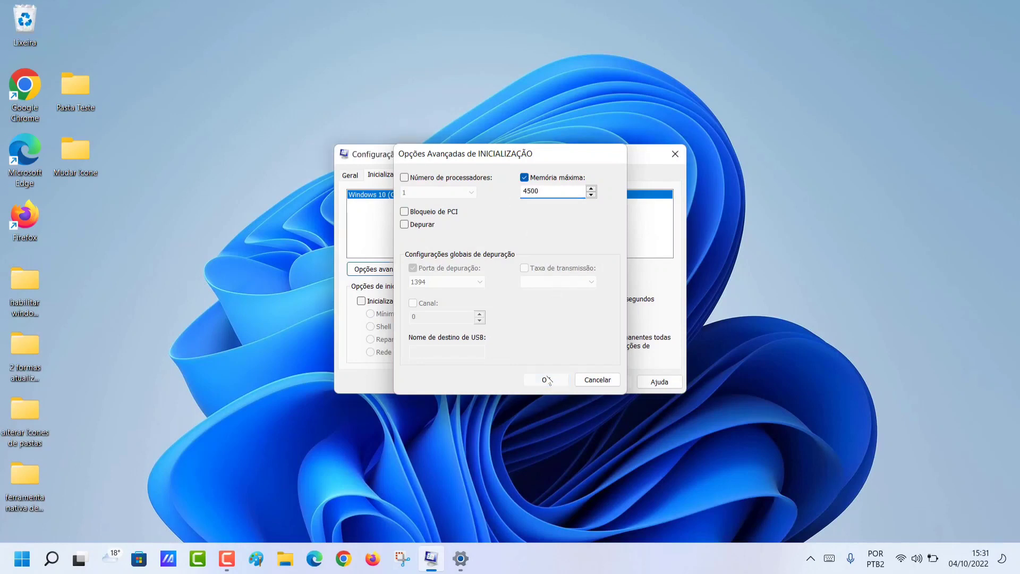
pyautogui.click(546, 379)
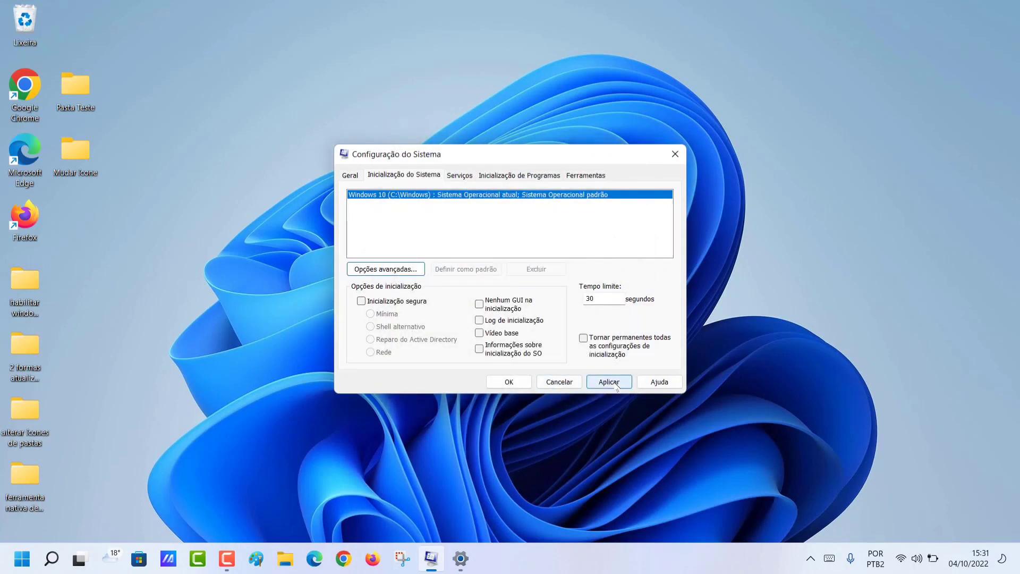
# Step: Apply the boot changes in System Configuration and exit without restarting the computer
pyautogui.click(611, 383)
pyautogui.click(513, 384)
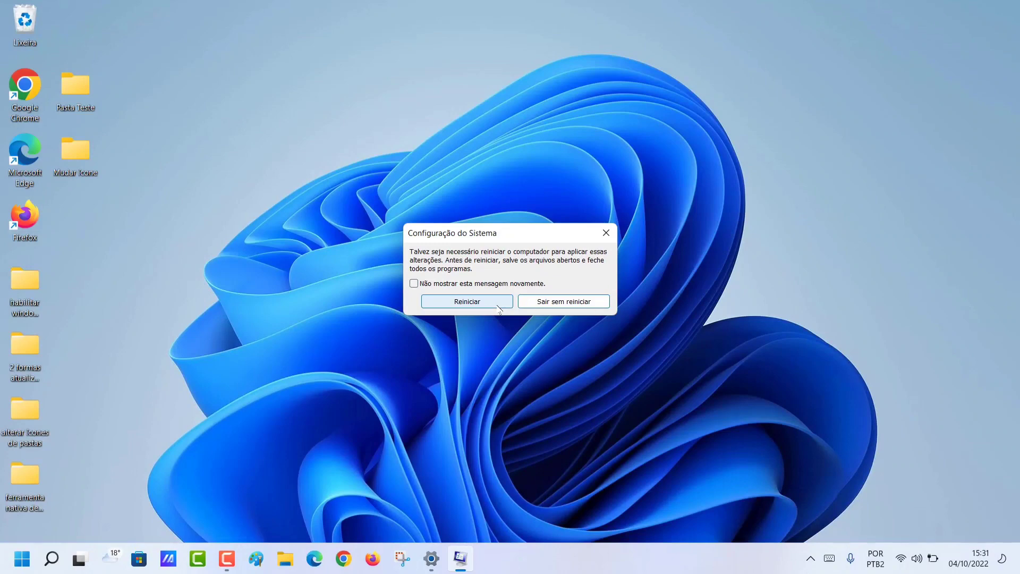
pyautogui.click(574, 306)
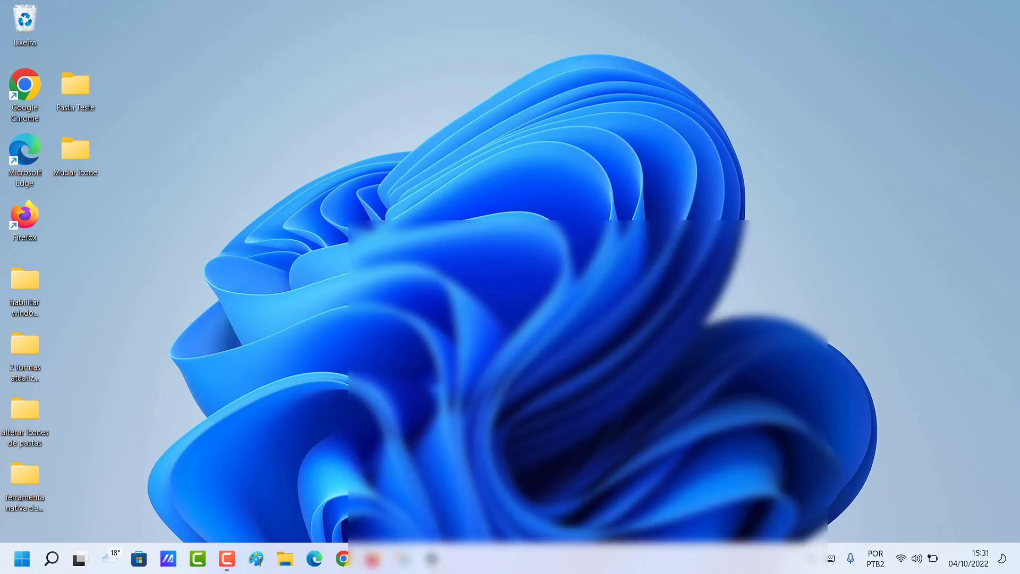
# Step: Return to the Settings About page and check the usable RAM value
pyautogui.click(431, 558)
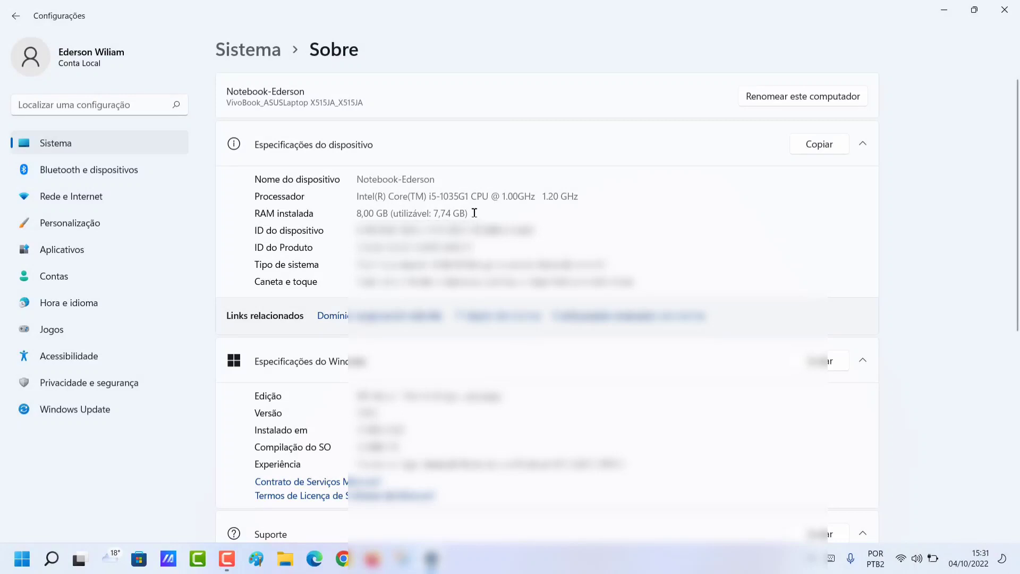
pyautogui.moveTo(469, 214); pyautogui.dragTo(432, 213)
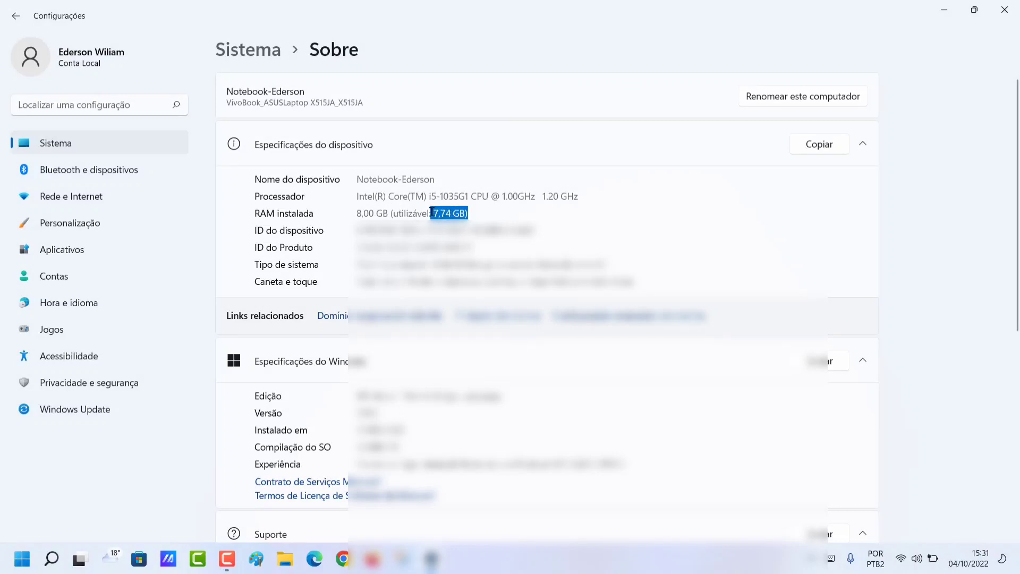
pyautogui.click(483, 217)
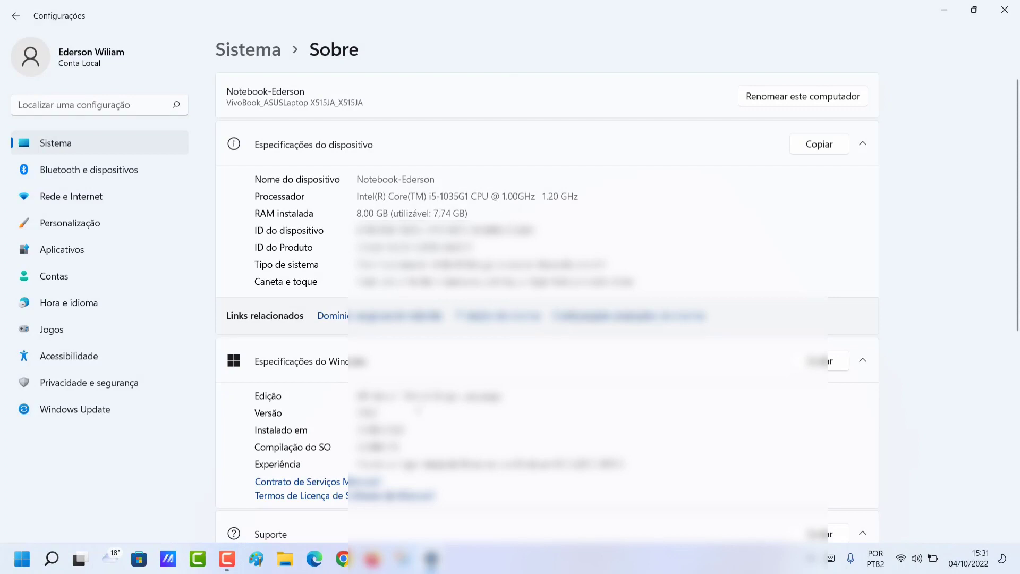
# Step: Reopen System Configuration through the Run prompt, disable the maximum memory limit in the advanced boot options and accept
pyautogui.press('super+r')
pyautogui.press('Return')
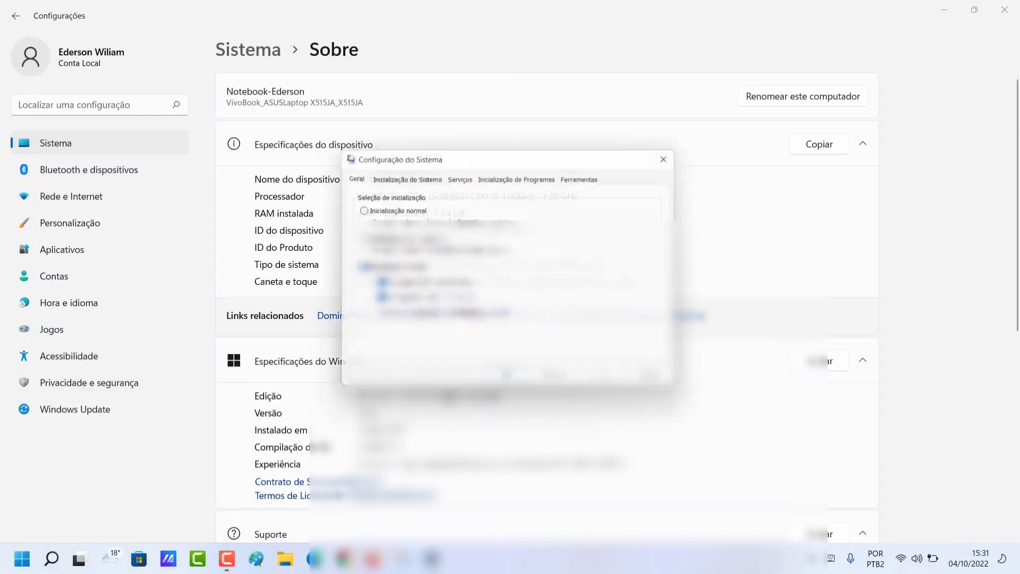
pyautogui.click(413, 177)
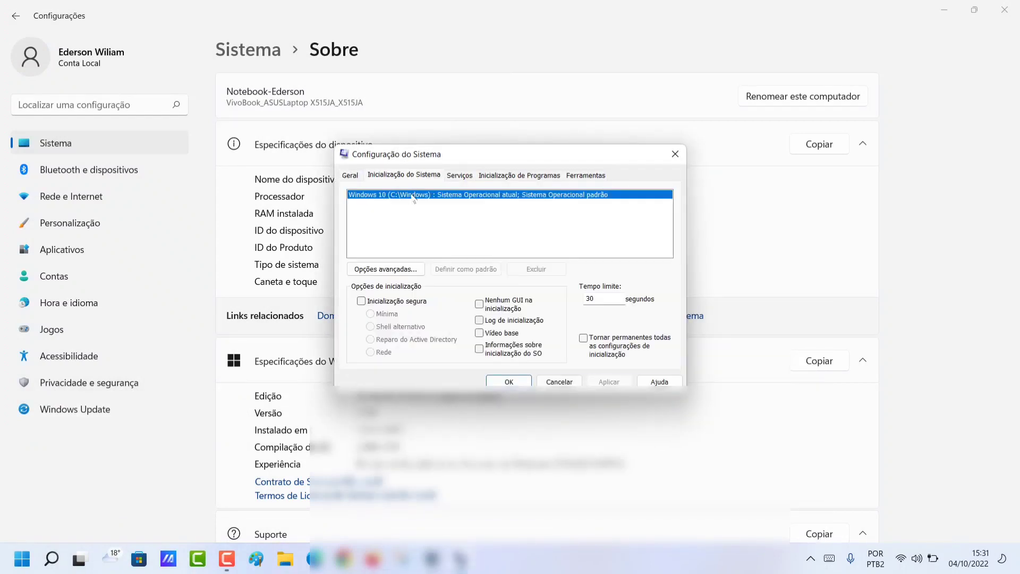
pyautogui.click(399, 267)
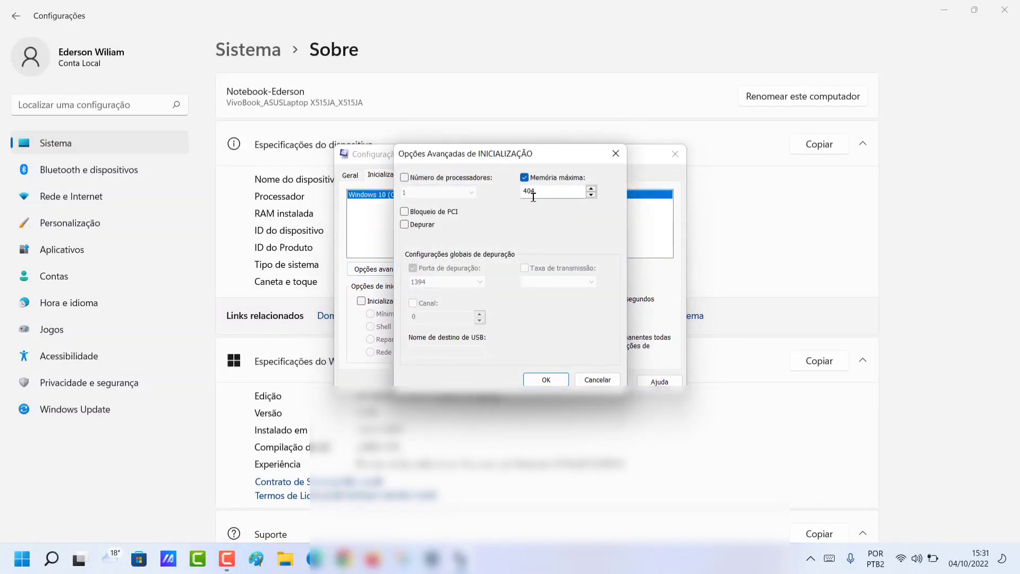
pyautogui.click(524, 177)
pyautogui.click(547, 380)
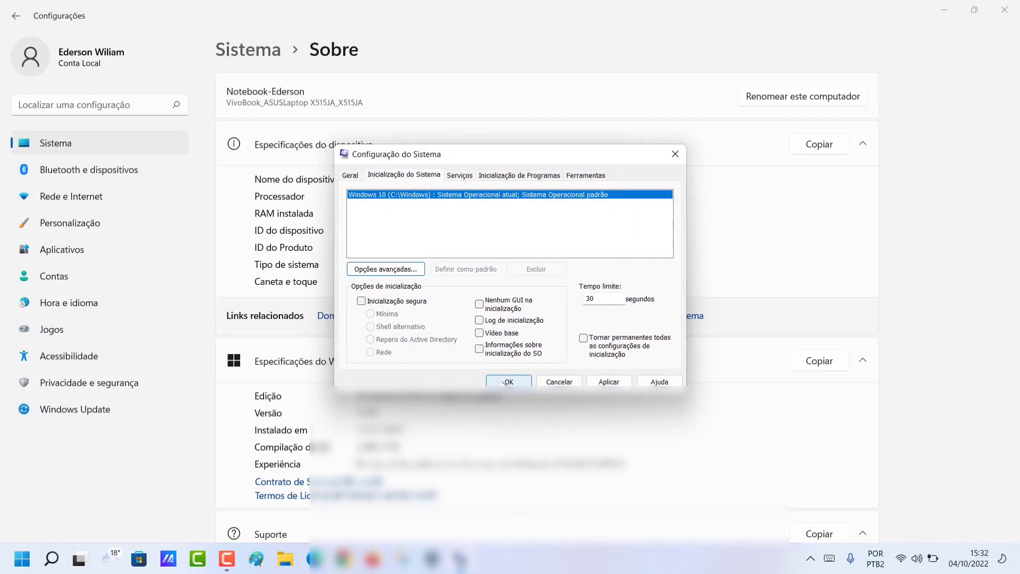
# Step: Enable the maximum memory limit again in the advanced boot options, leave it at 8192 and accept
pyautogui.click(397, 271)
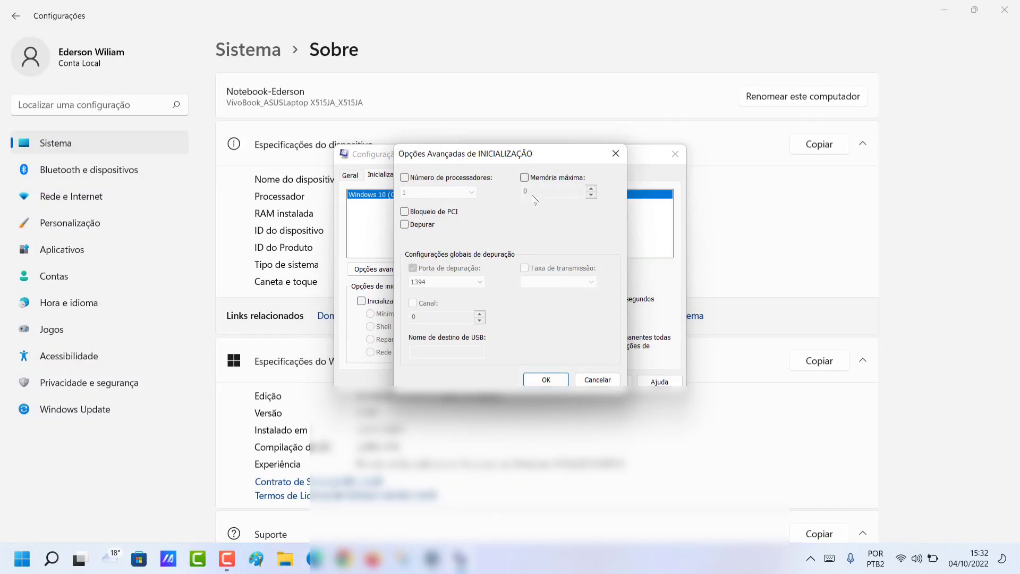
pyautogui.click(525, 179)
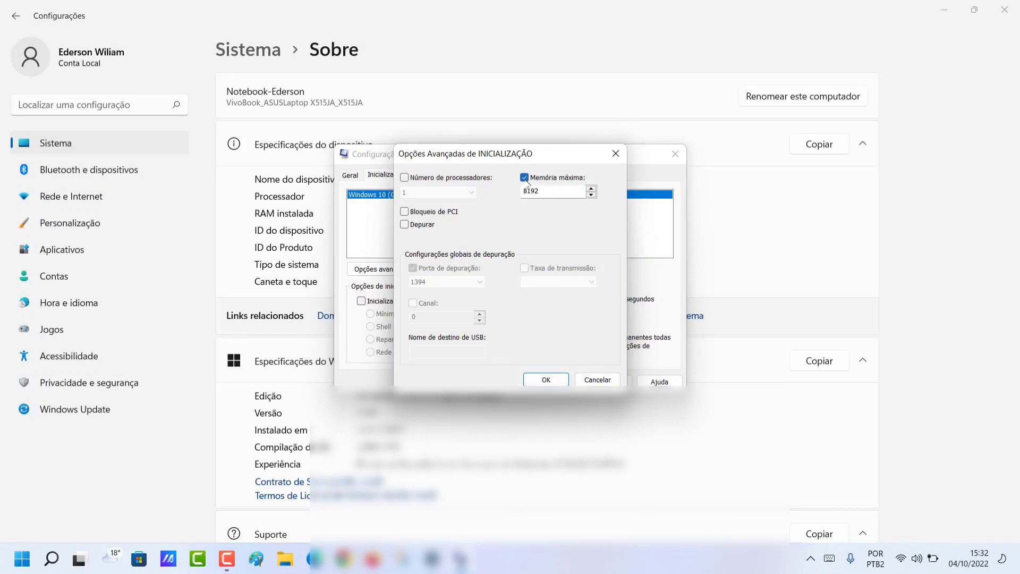
pyautogui.click(591, 195)
pyautogui.click(591, 195)
pyautogui.click(591, 195)
pyautogui.click(591, 190)
pyautogui.click(591, 190)
pyautogui.click(591, 191)
pyautogui.click(591, 190)
pyautogui.click(591, 195)
pyautogui.click(585, 187)
pyautogui.click(591, 189)
pyautogui.click(592, 188)
pyautogui.click(591, 189)
pyautogui.click(591, 188)
pyautogui.click(547, 379)
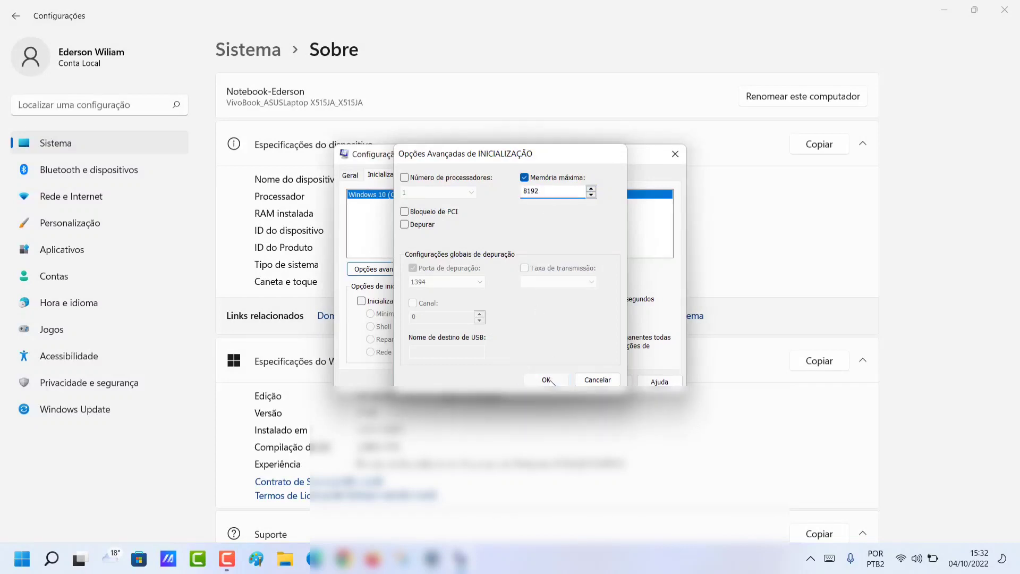
# Step: Apply the boot settings, exit System Configuration without restarting and minimize the Settings window
pyautogui.click(606, 381)
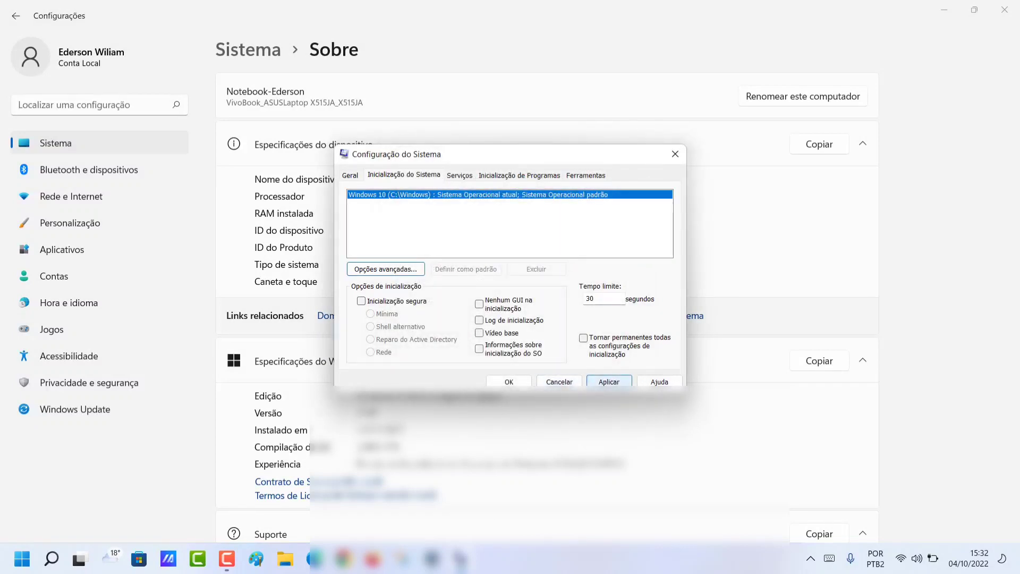
pyautogui.click(509, 381)
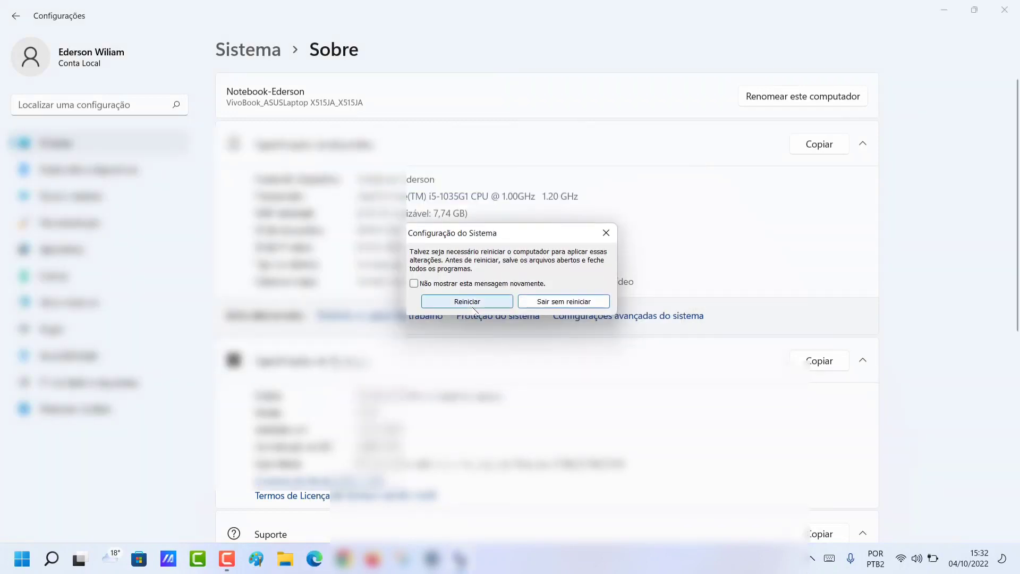
pyautogui.click(566, 301)
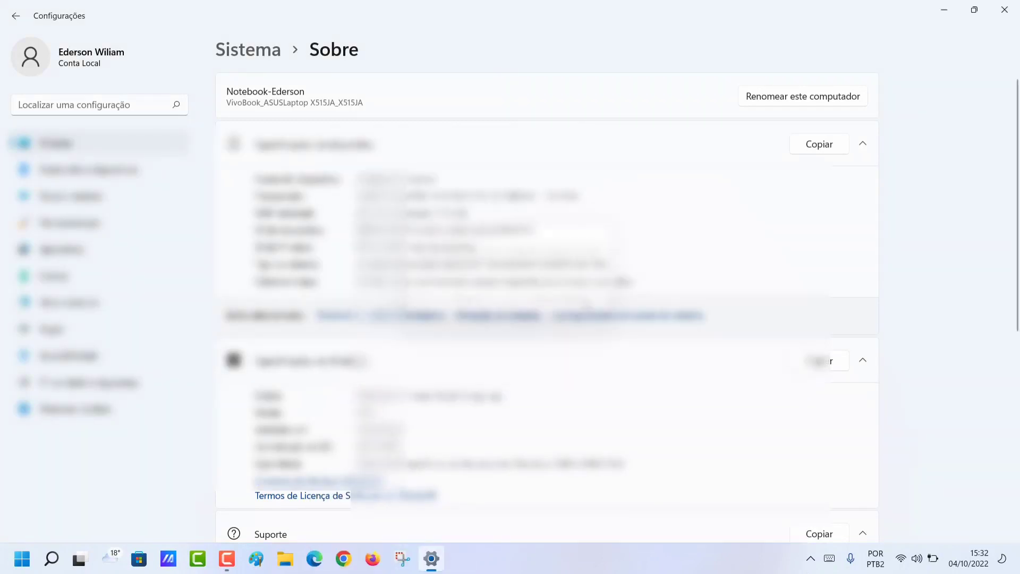
pyautogui.click(944, 9)
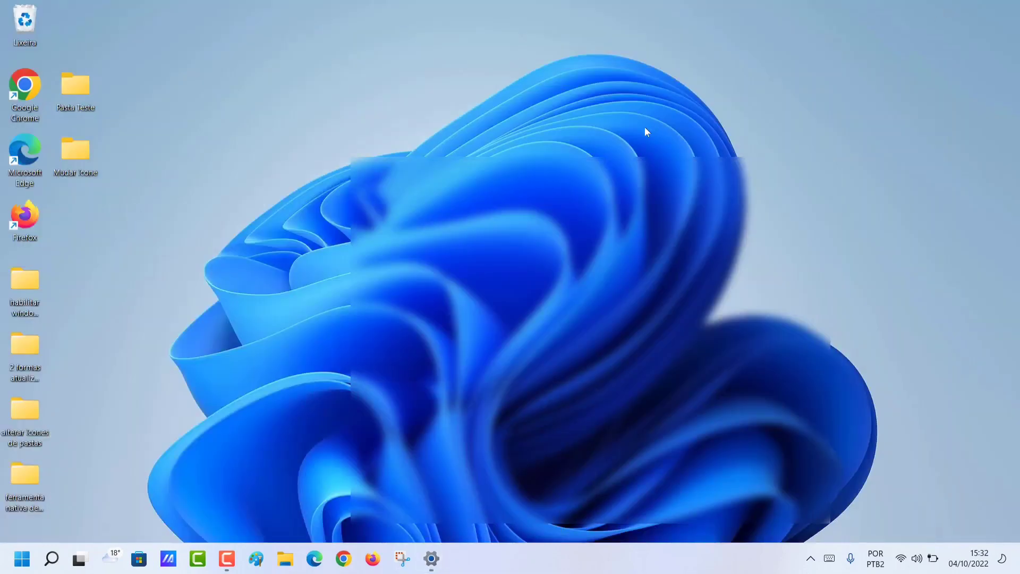